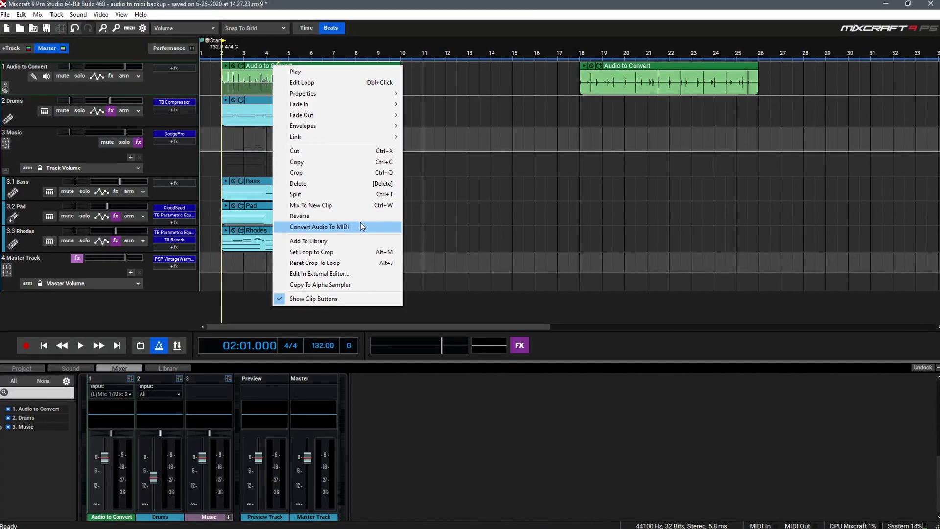
Dismiss the Audio to Convert clip's context menu without converting it
click(360, 223)
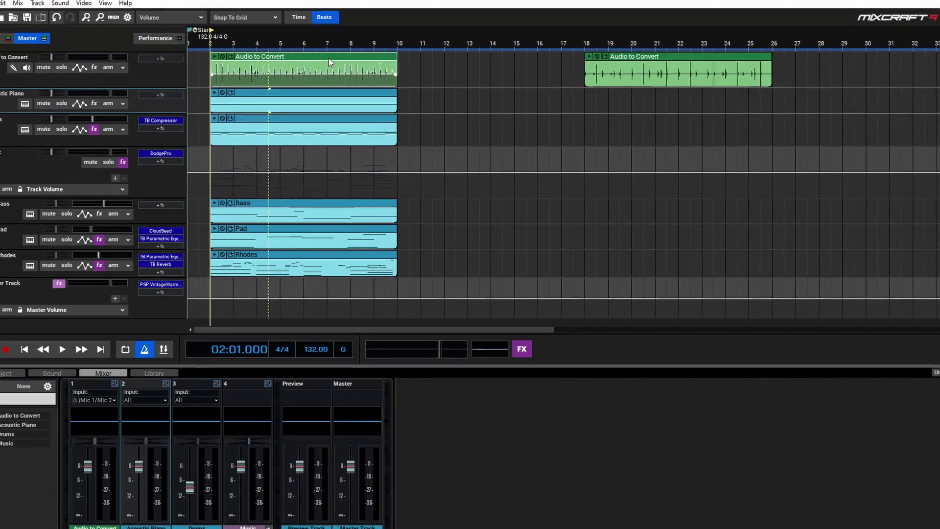
Select the first Audio to Convert clip and start playback of the backing music
click(328, 56)
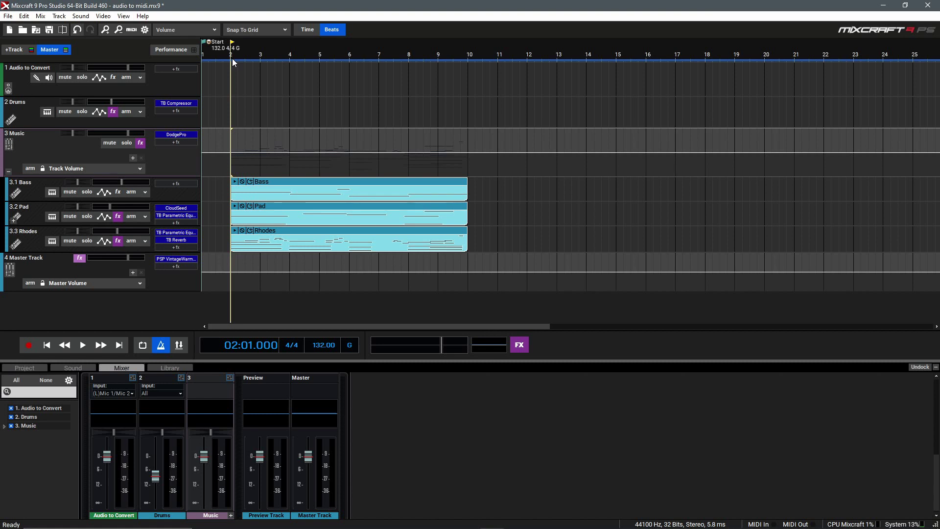
key(space)
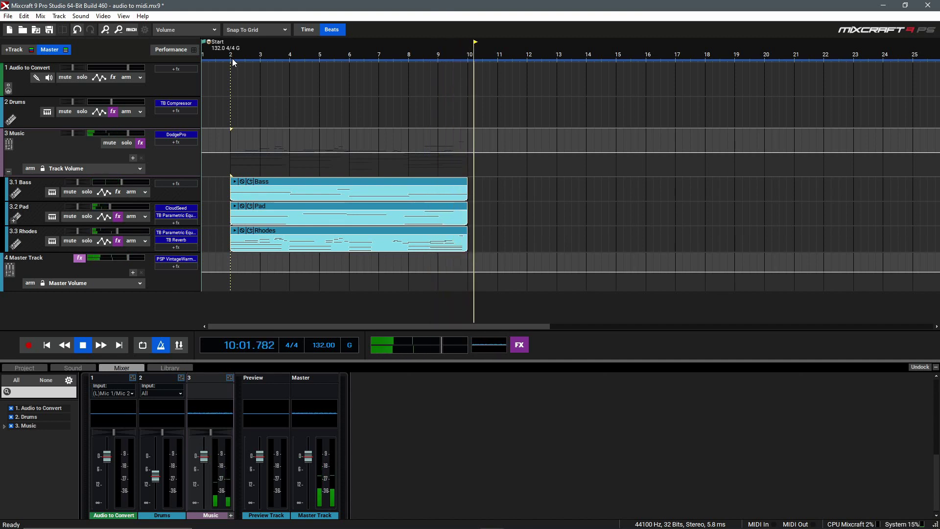
Stop playback after hearing the Bass, Pad and Rhodes backing
key(space)
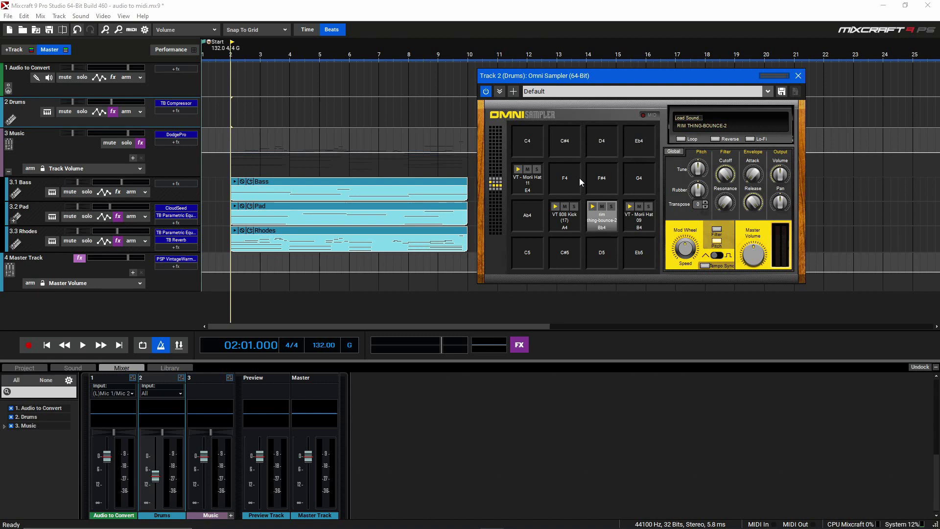
Audition the Morii Hat 11, Morii Hat 09, rim thing-bounce-2 and VT 808 Kick pads, then close the sampler
click(518, 170)
click(635, 213)
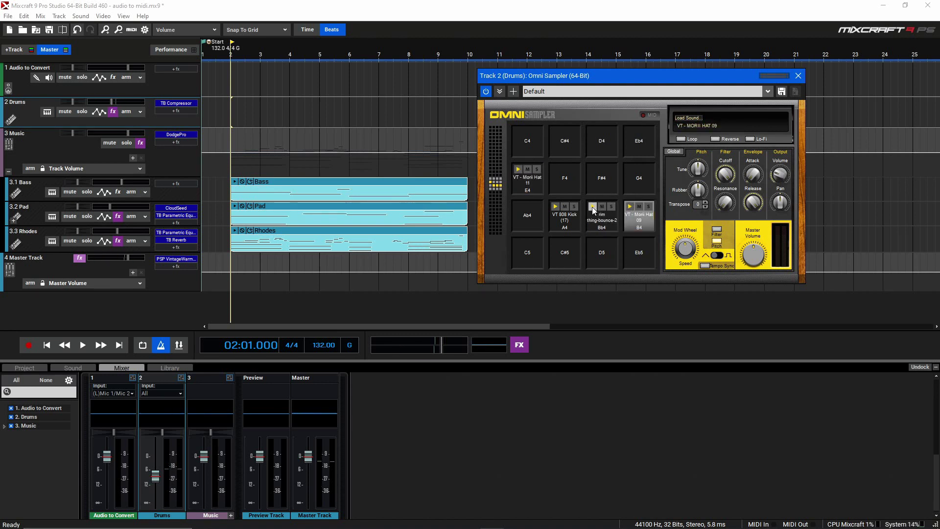
click(591, 209)
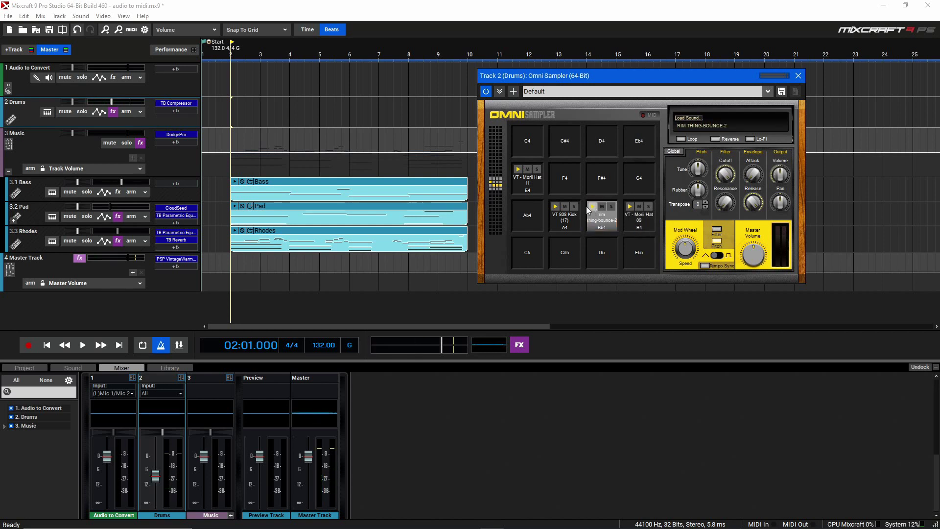
click(556, 209)
key(Escape)
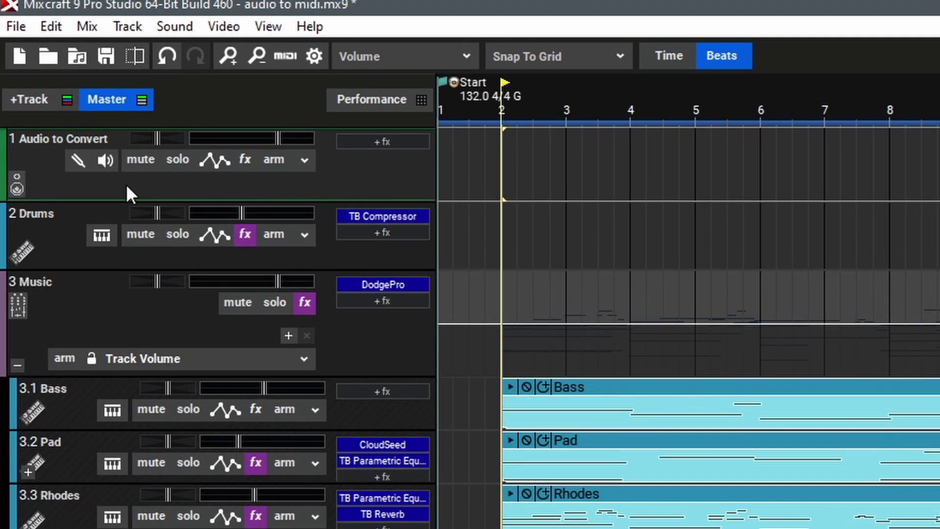
click(52, 97)
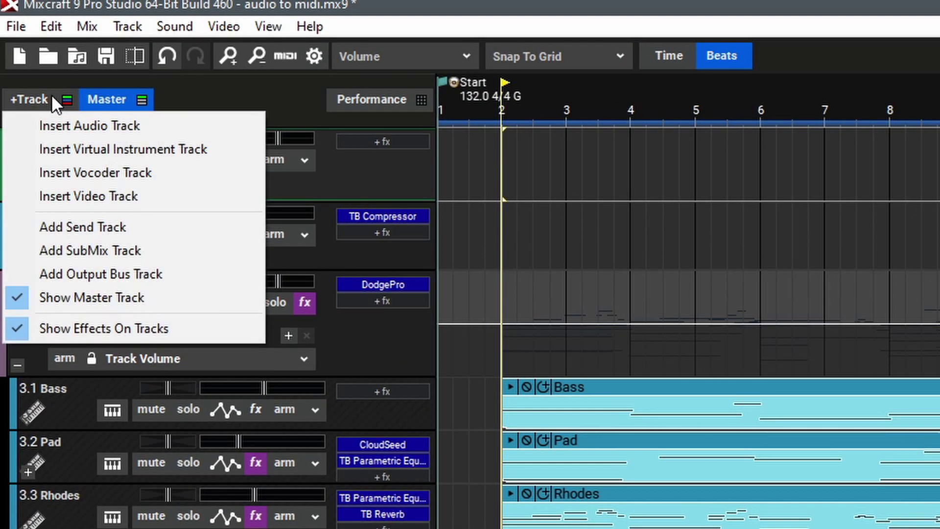
click(120, 127)
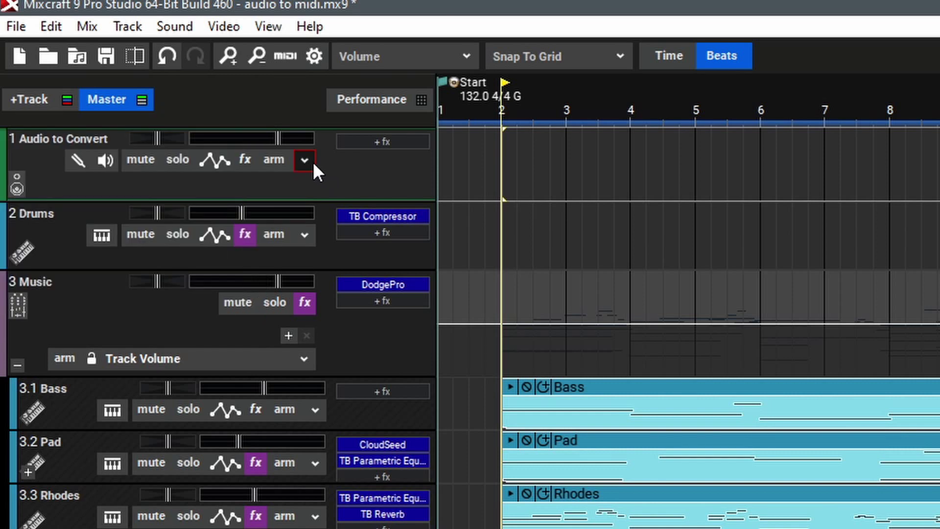
click(310, 160)
mouse_move(397, 265)
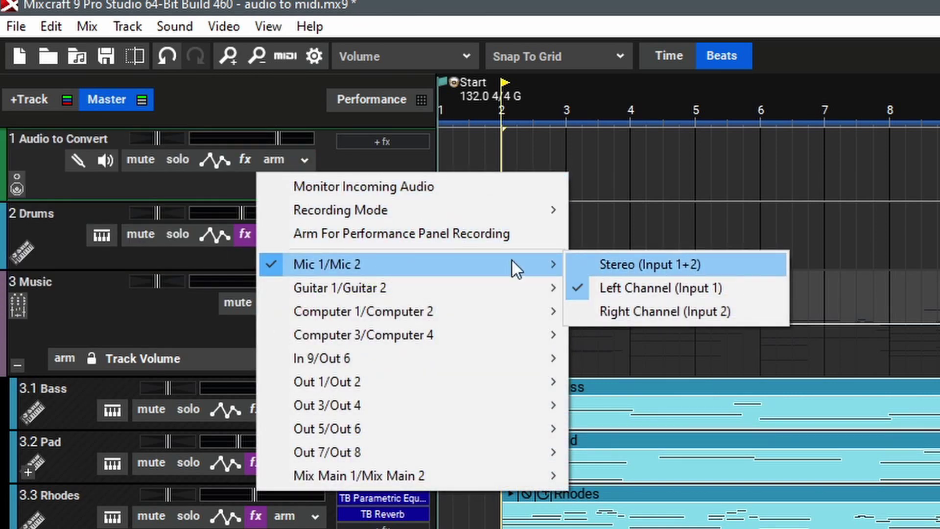
click(221, 190)
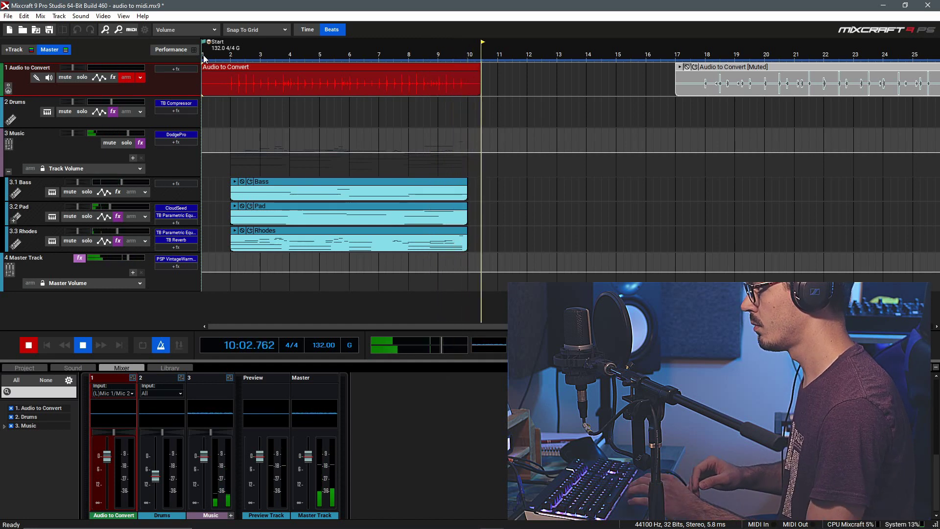
Stop recording, trim the second take to bars 18–26, and select the first take
key(space)
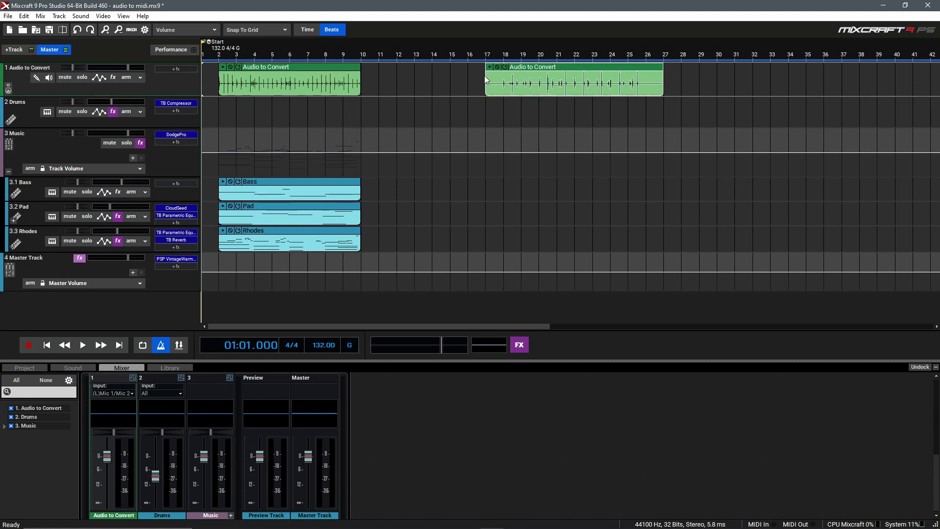
drag(486, 75, 505, 75)
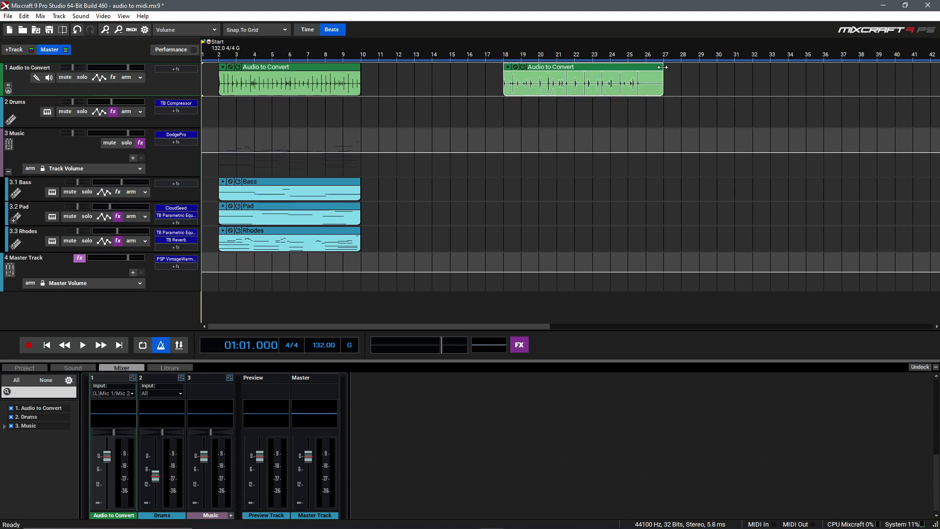
drag(663, 67, 646, 68)
click(342, 66)
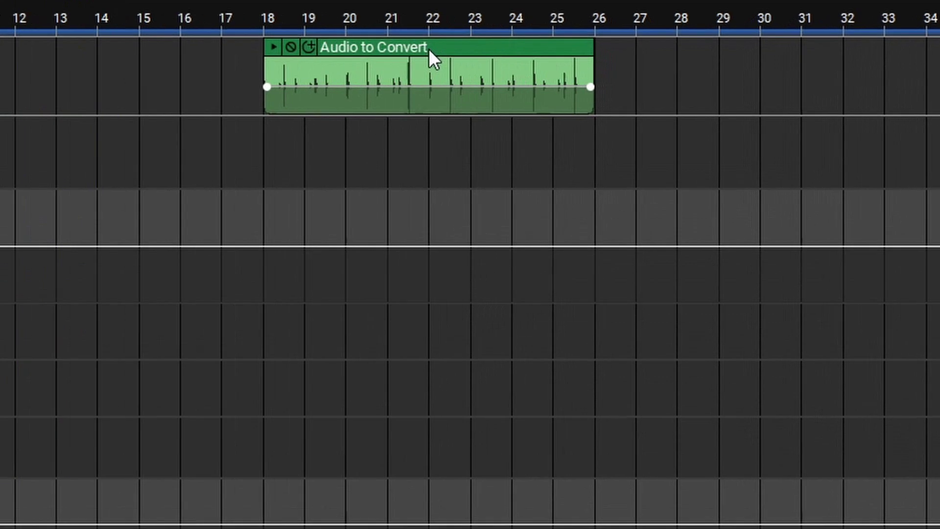
Convert the second take to MIDI and open the resulting bars 18–26 Drums clip in the piano roll
right_click(574, 68)
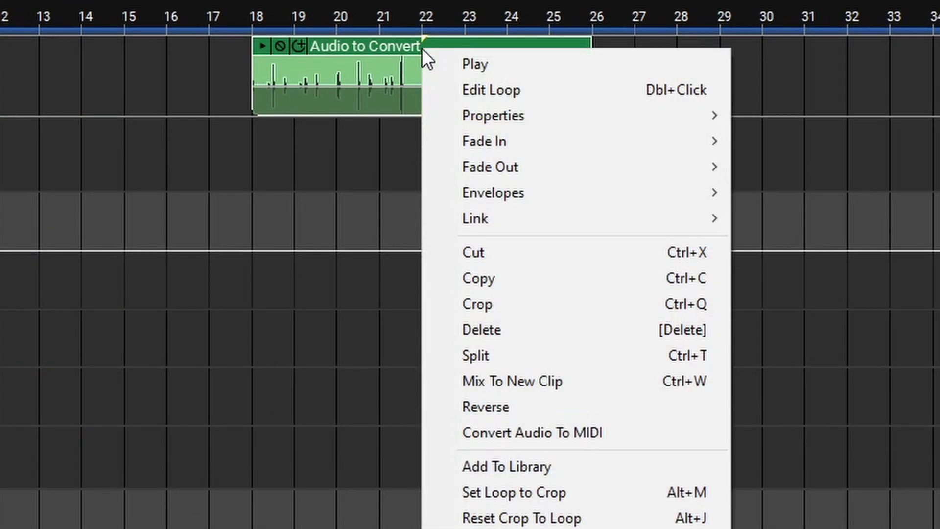
click(550, 431)
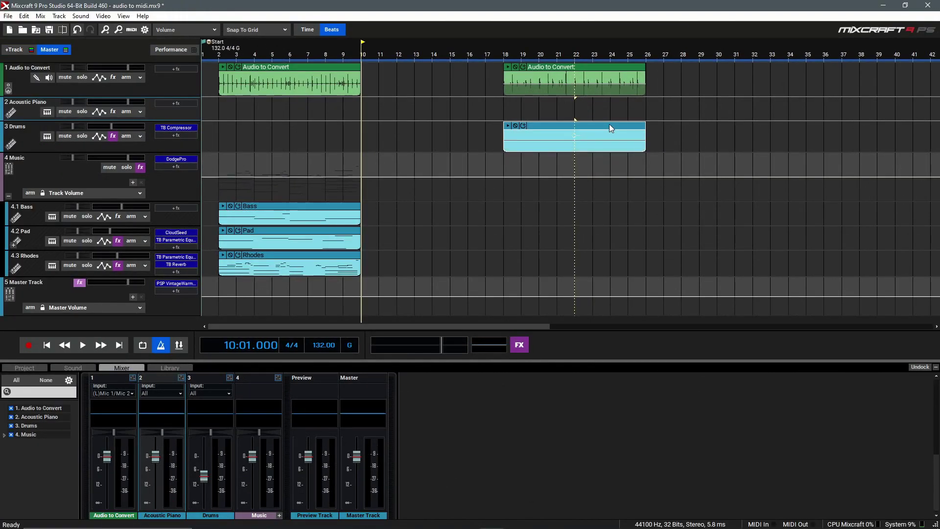
double_click(610, 126)
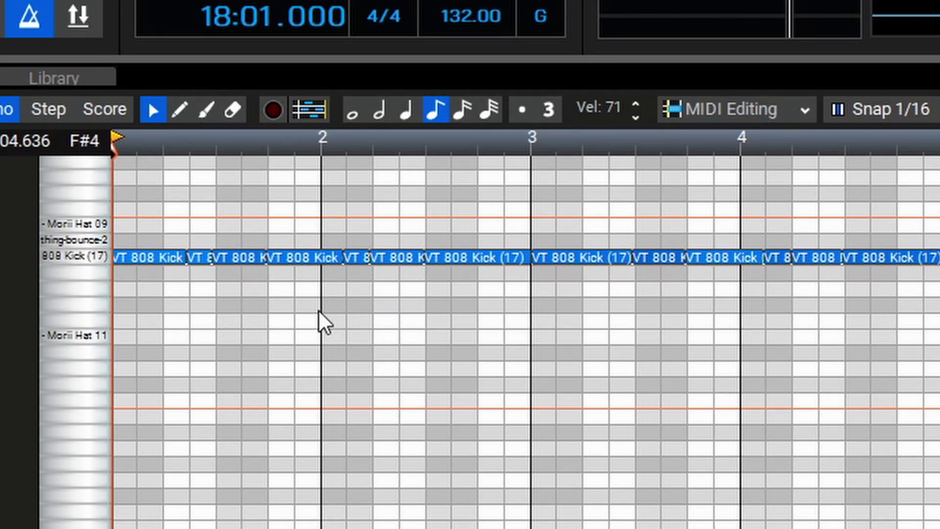
Move a kick note up to the rim row, then open Quantize for the selected notes (1/16, 23% swing)
click(244, 259)
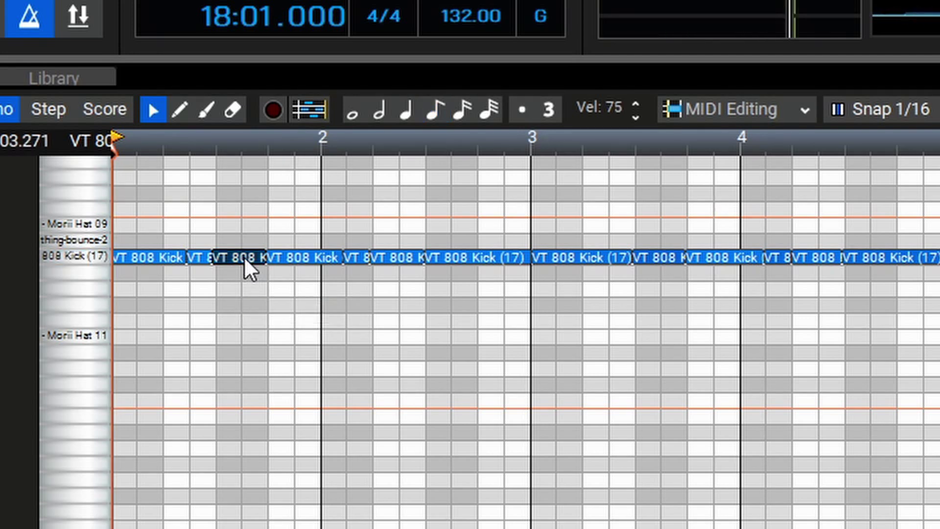
key(Up)
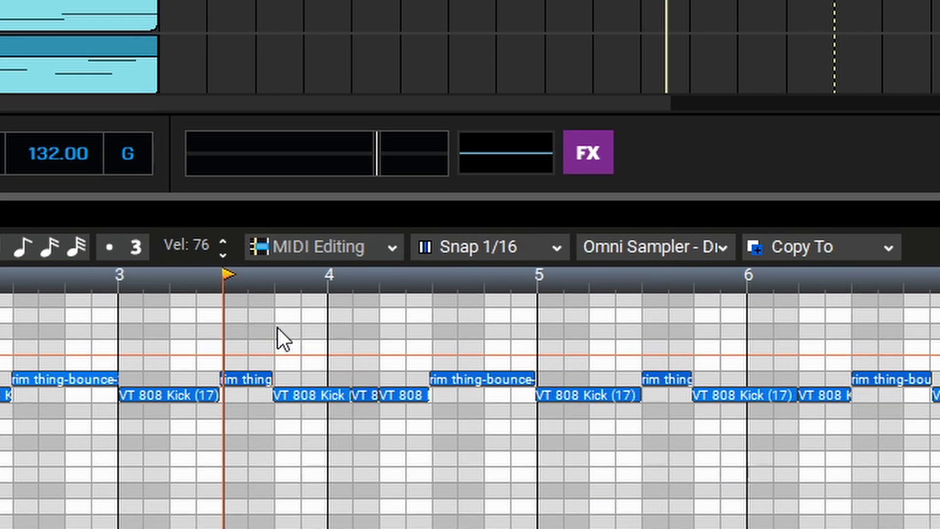
click(470, 272)
click(325, 257)
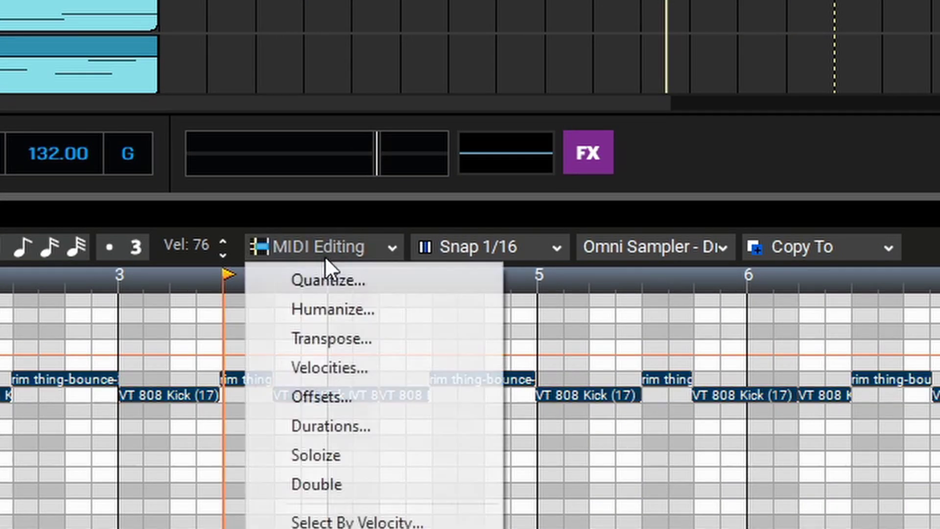
click(354, 279)
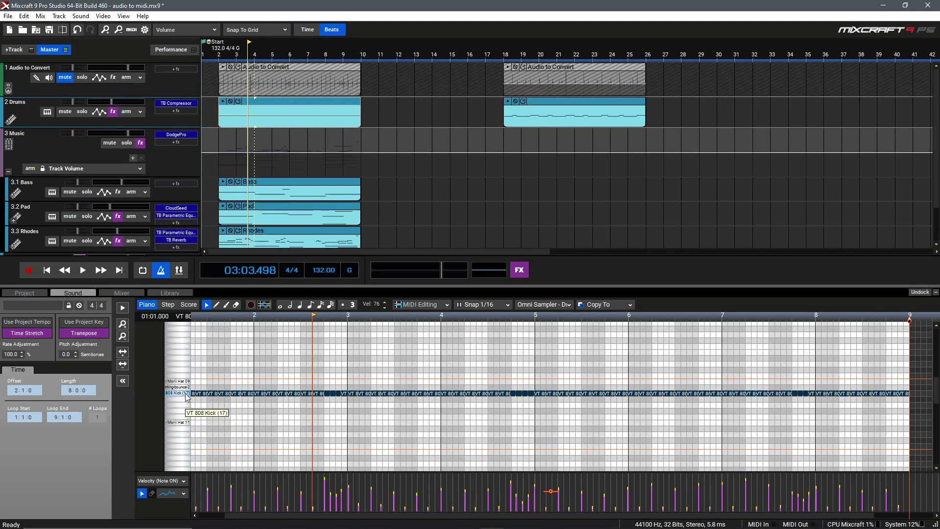
Shift the notes up to Morii Hat 09, quantize them, and open Note Velocities to force 95
key(Up)
key(Up)
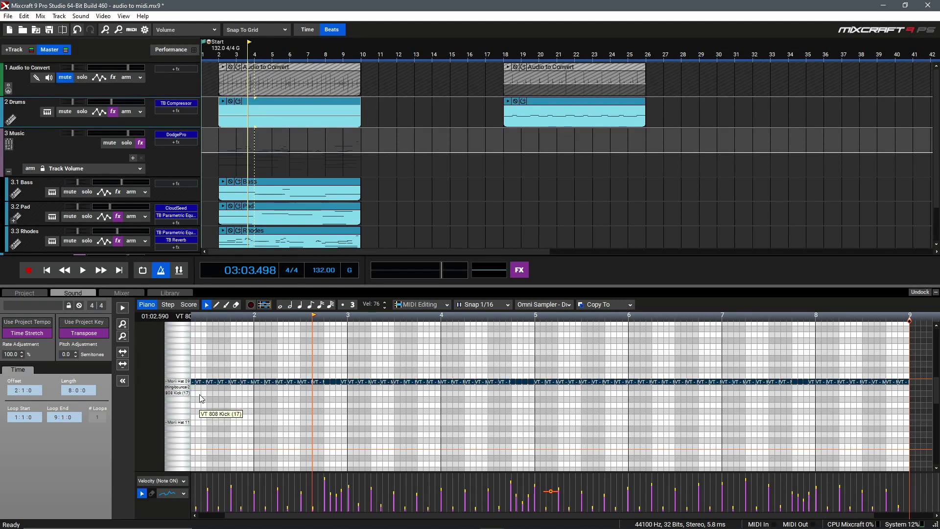
key(ctrl+q)
click(492, 322)
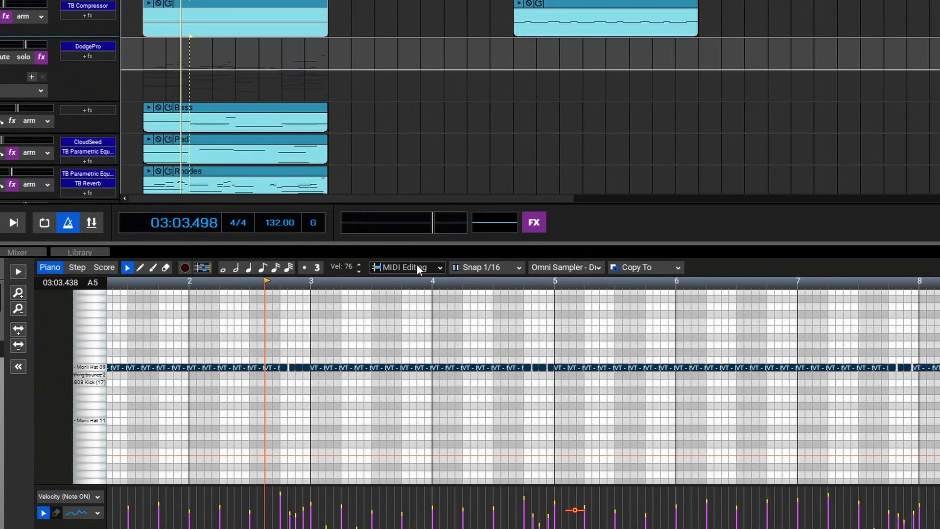
click(429, 305)
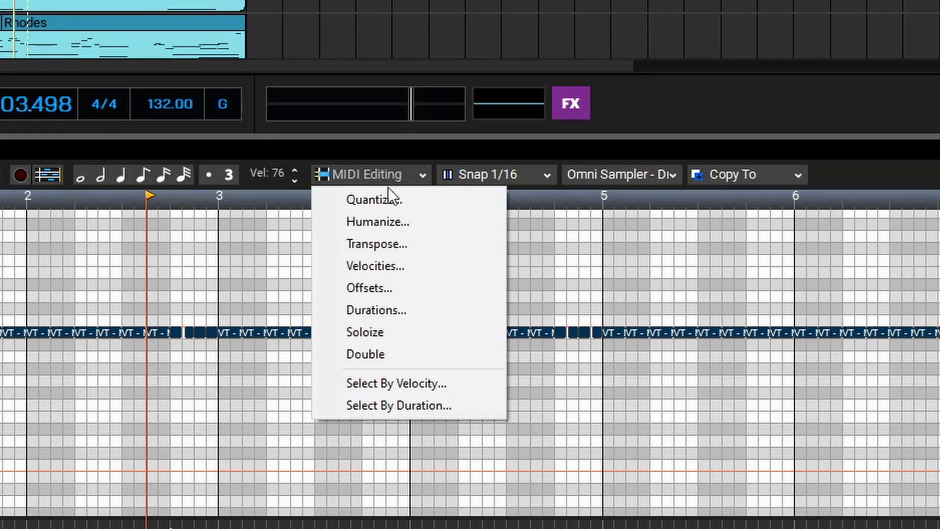
click(402, 266)
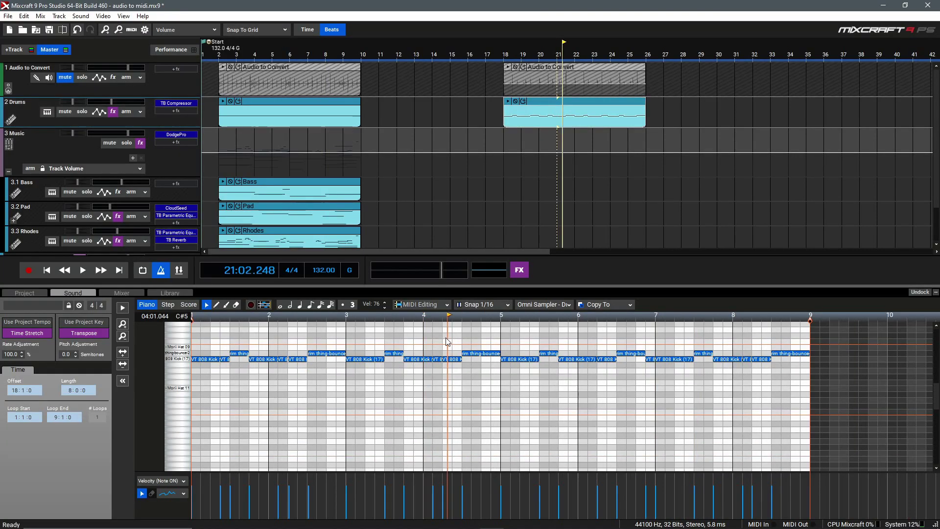
Select all notes, then show the first Drums clip in the editor with the playhead near its start
key(ctrl+a)
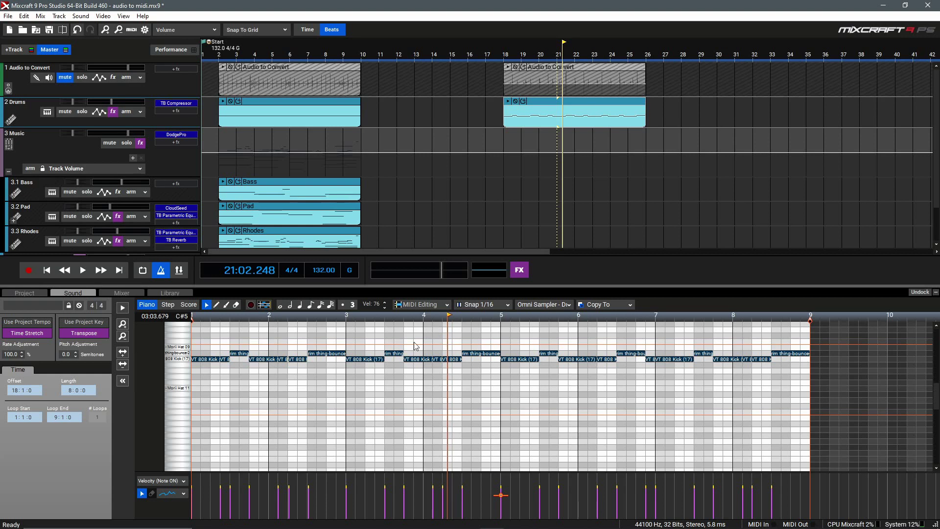
click(266, 100)
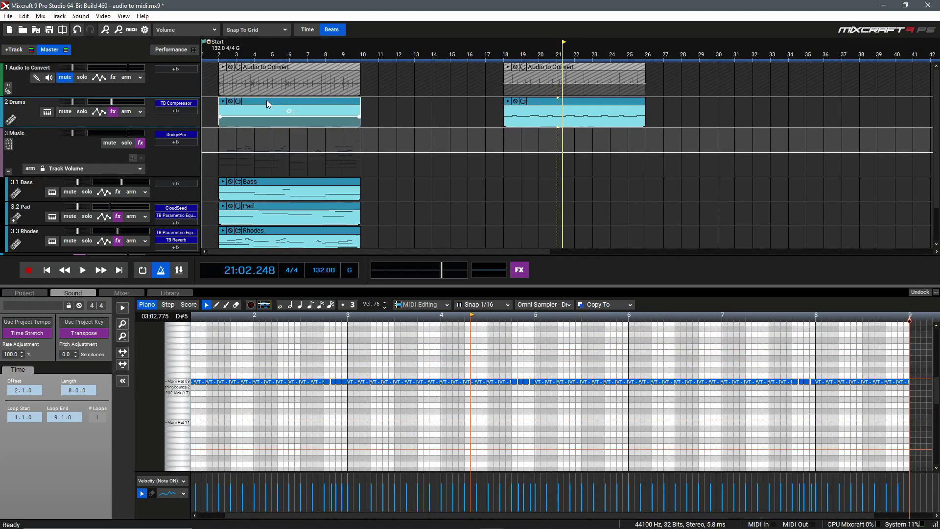
click(208, 315)
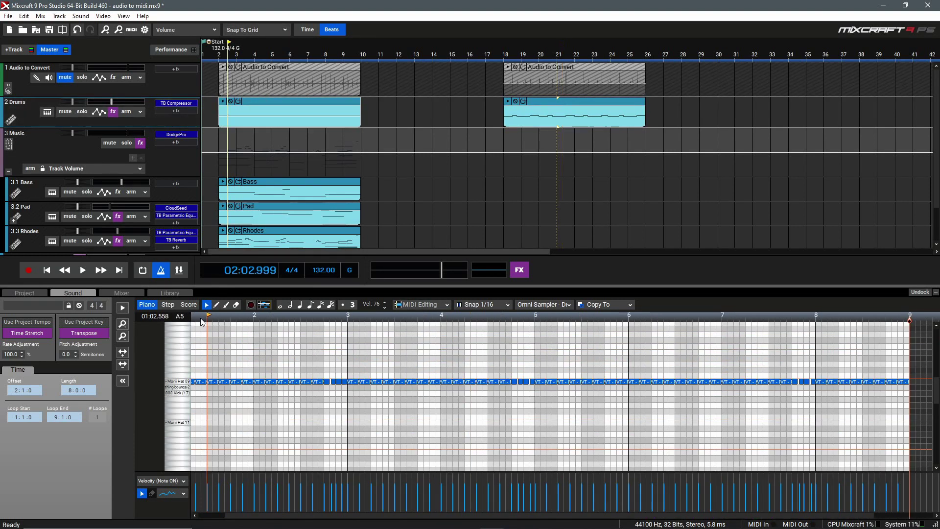
drag(209, 516, 196, 516)
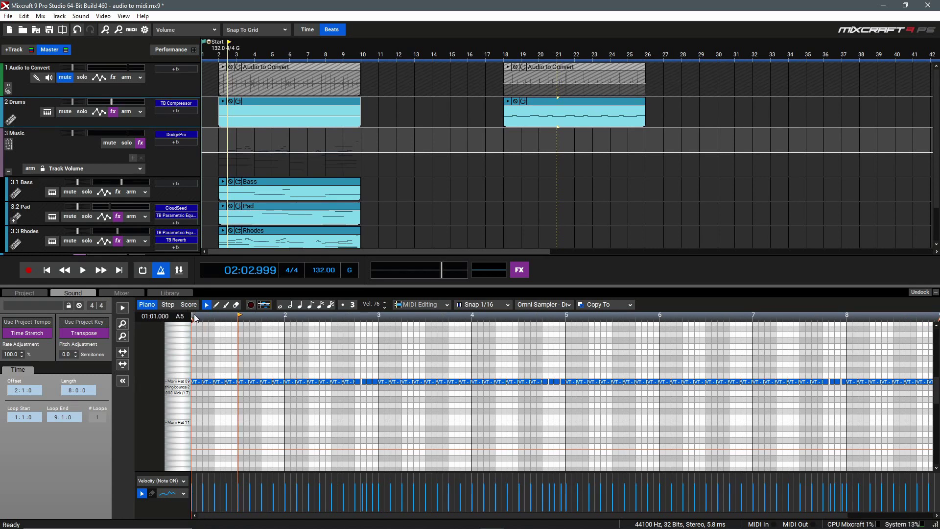